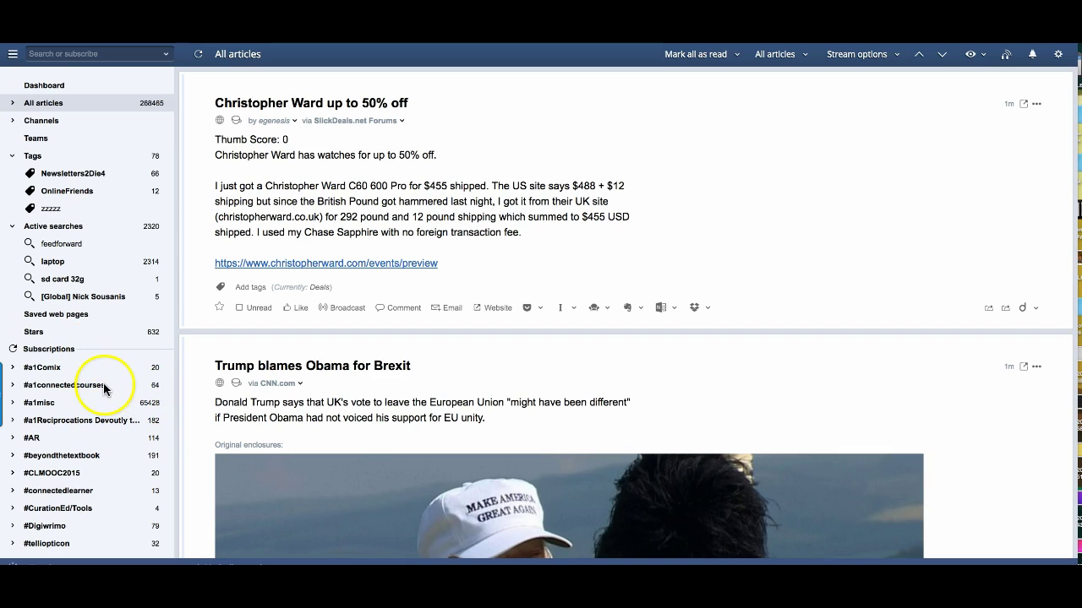
scroll(434, 375, down, 2)
scroll(435, 374, down, 3)
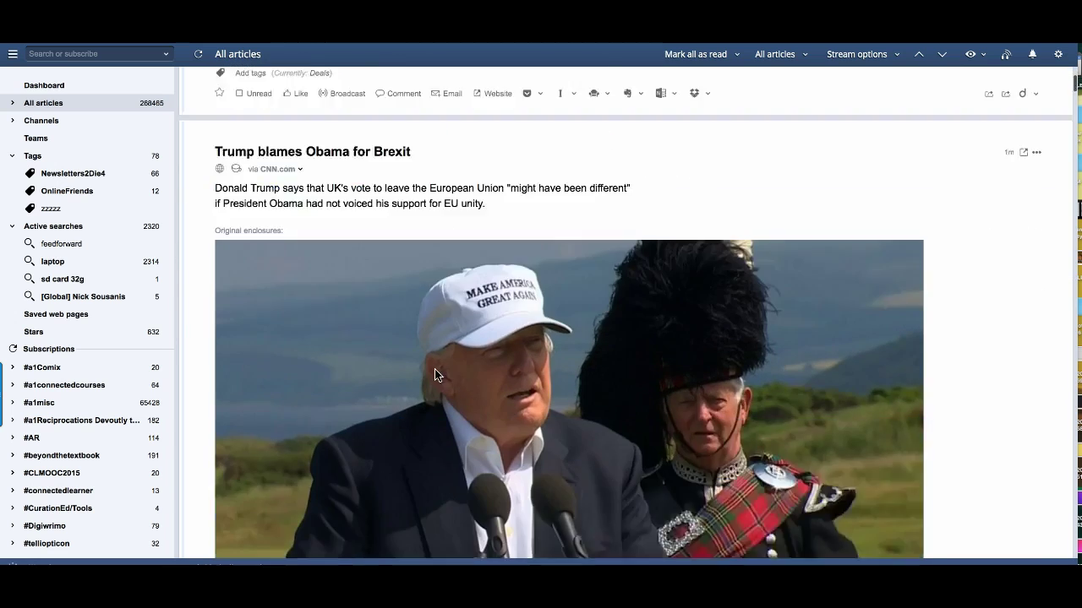
scroll(435, 374, down, 5)
scroll(436, 374, down, 3)
scroll(435, 374, down, 3)
scroll(435, 374, down, 3)
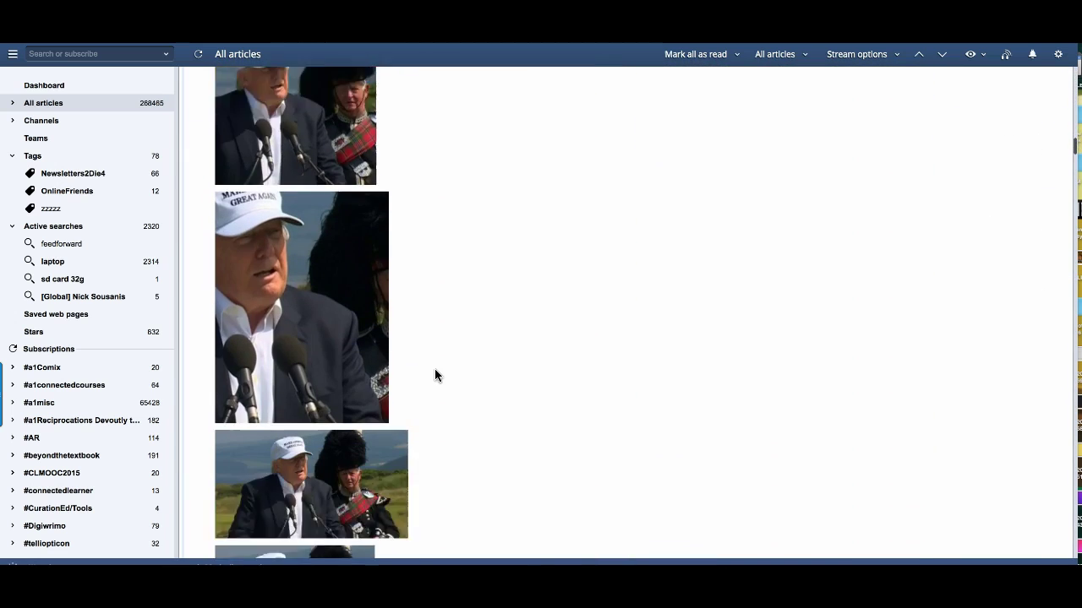
scroll(435, 374, down, 1)
scroll(435, 375, down, 3)
scroll(435, 374, down, 4)
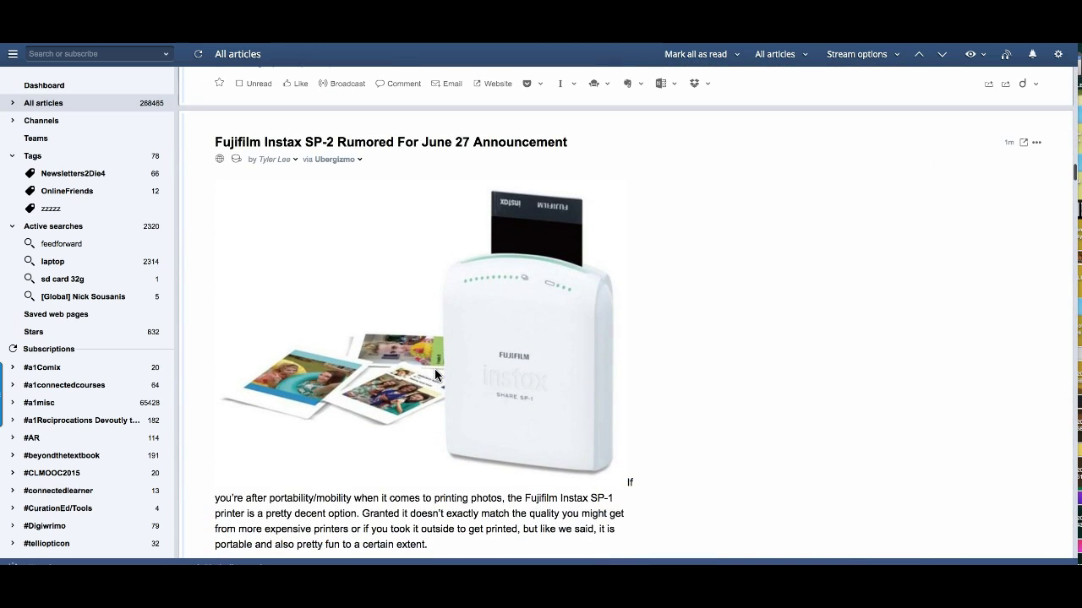
scroll(434, 374, up, 1)
scroll(434, 374, down, 1)
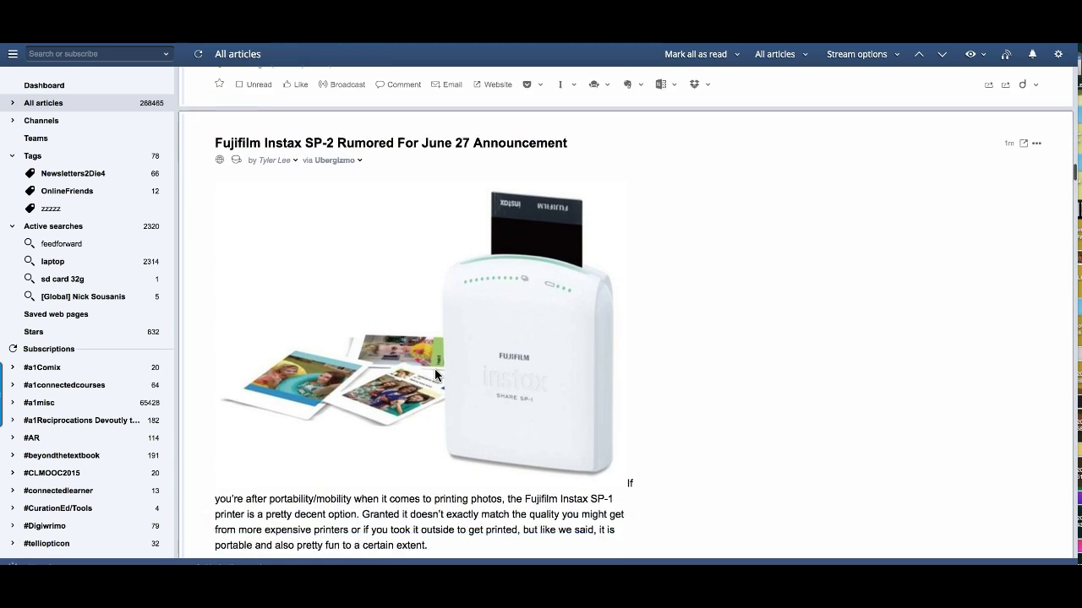
scroll(435, 374, down, 2)
scroll(434, 374, up, 2)
scroll(435, 374, up, 2)
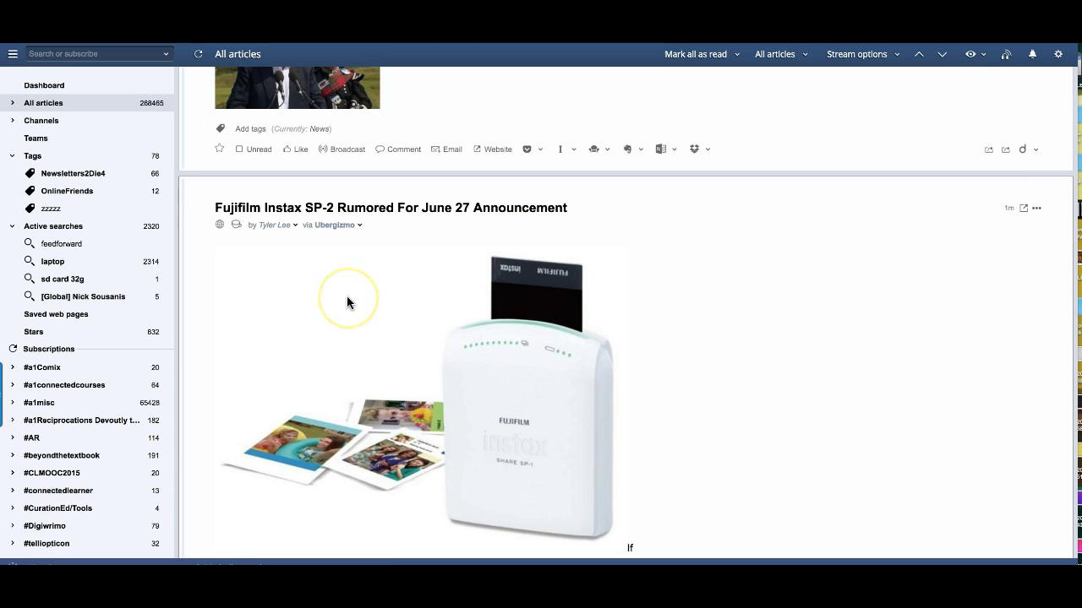
scroll(347, 302, down, 3)
scroll(346, 302, down, 4)
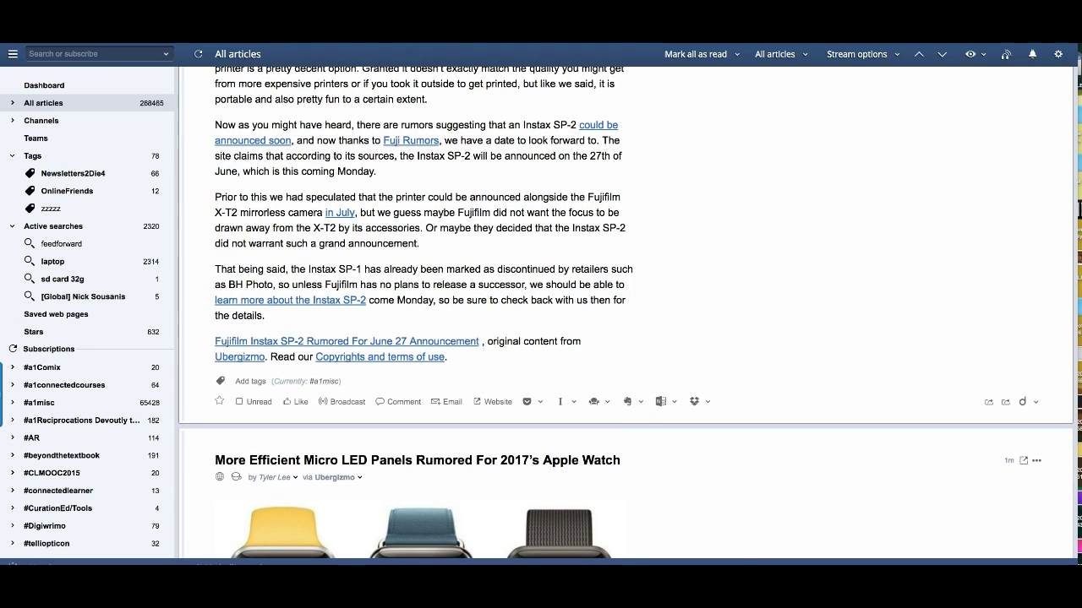
Switch the All articles stream to List view from the eye icon's layout menu.
click(979, 54)
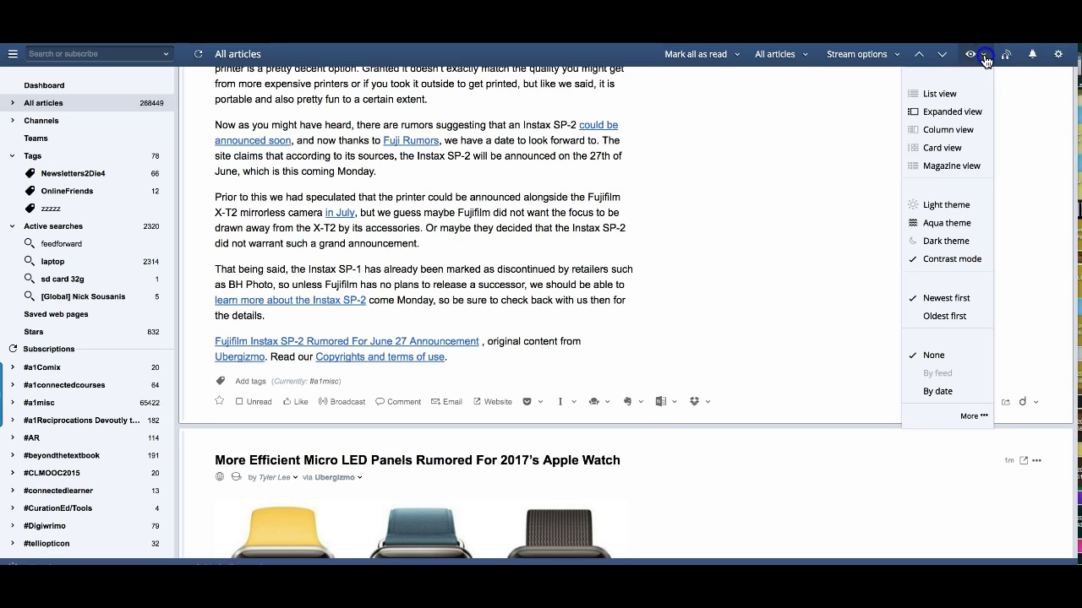
click(938, 93)
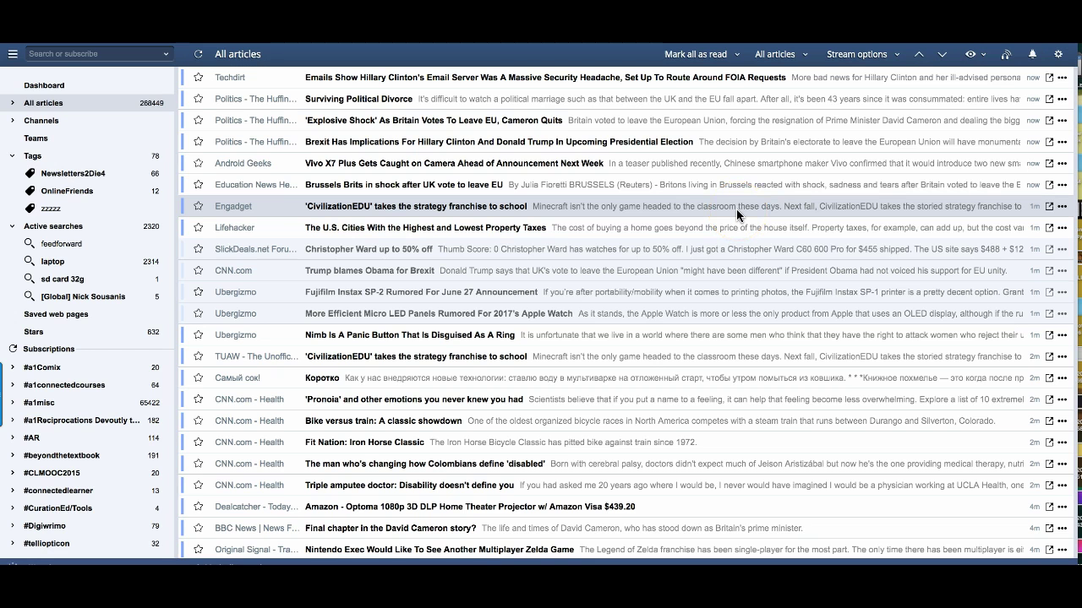
scroll(737, 209, down, 2)
scroll(723, 209, down, 4)
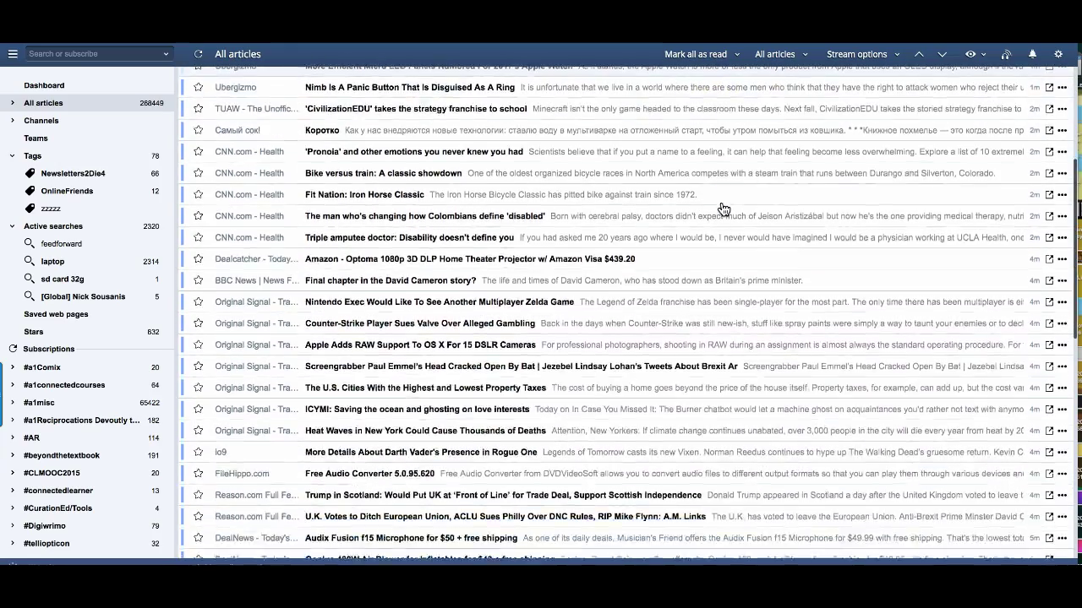
scroll(722, 209, down, 2)
scroll(723, 209, down, 5)
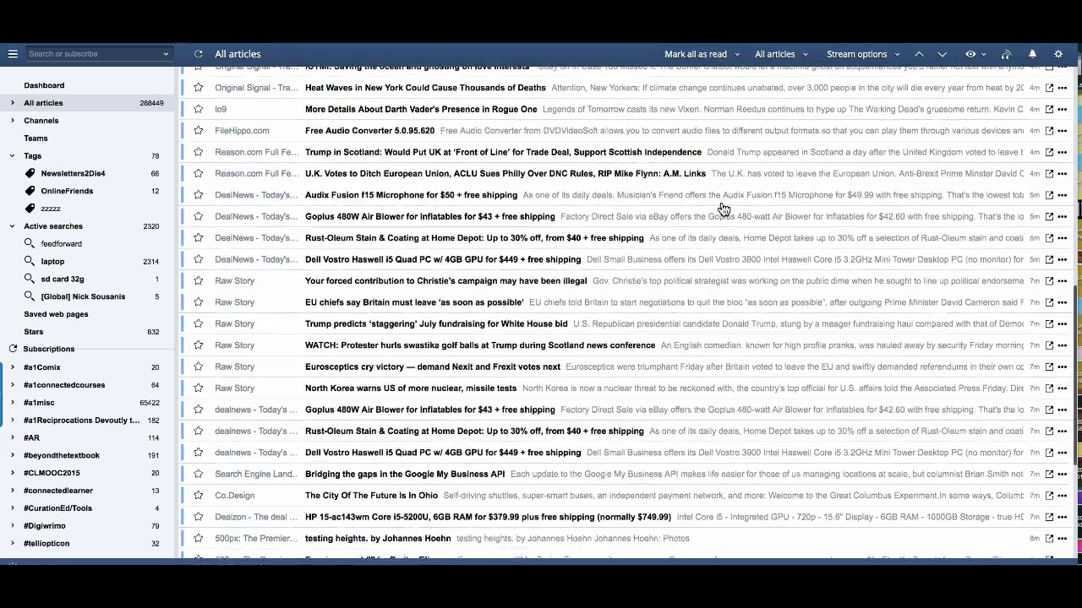
scroll(722, 209, down, 5)
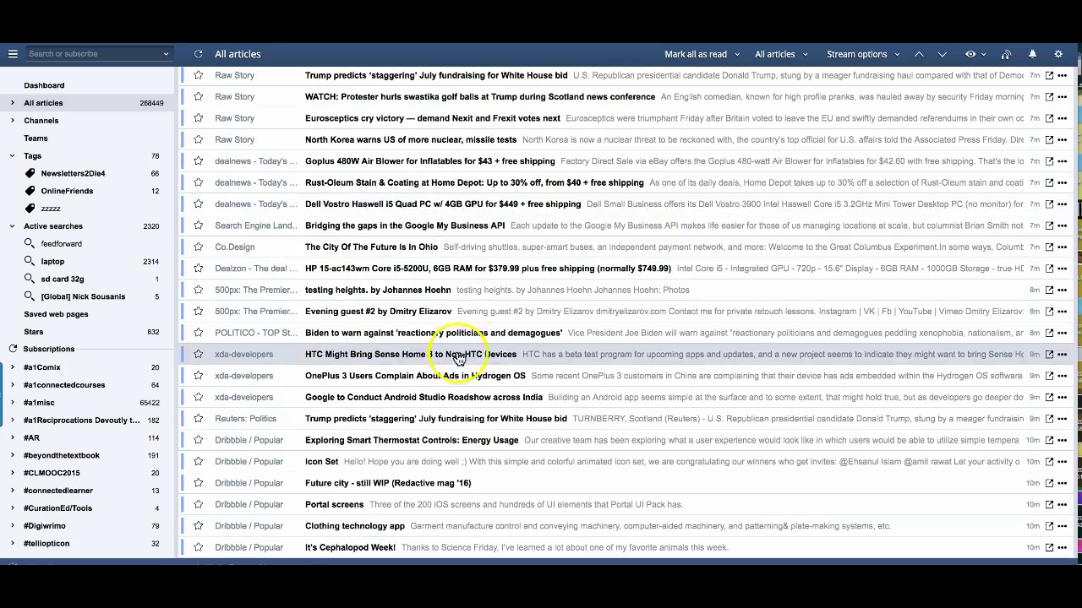
scroll(448, 353, up, 2)
scroll(473, 349, up, 1)
scroll(516, 348, up, 2)
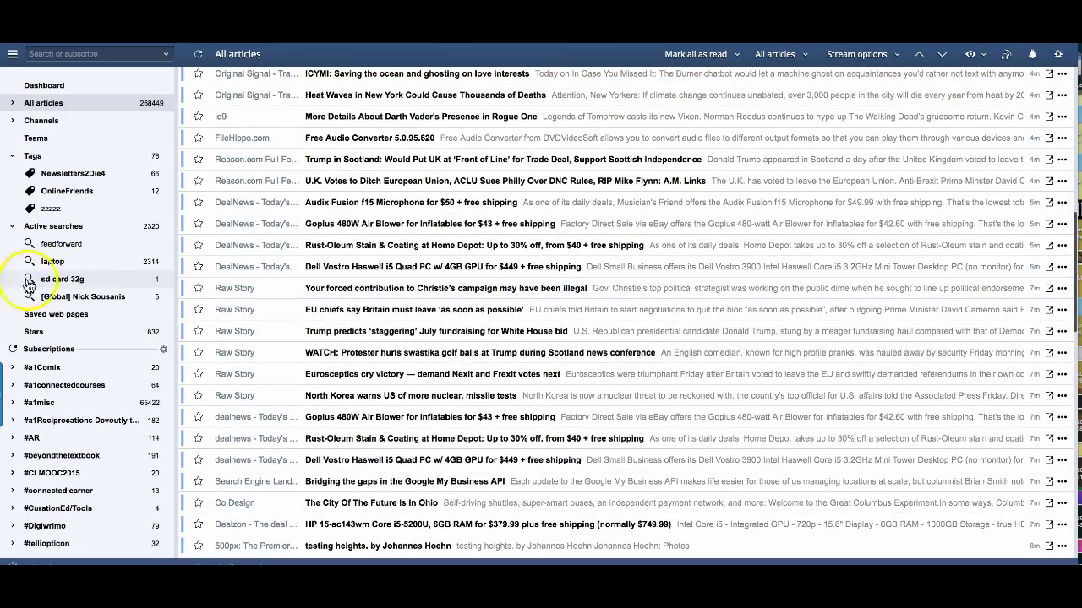
Open the [Global] Nick Sousanis saved search under Active searches and select a result headline.
click(82, 301)
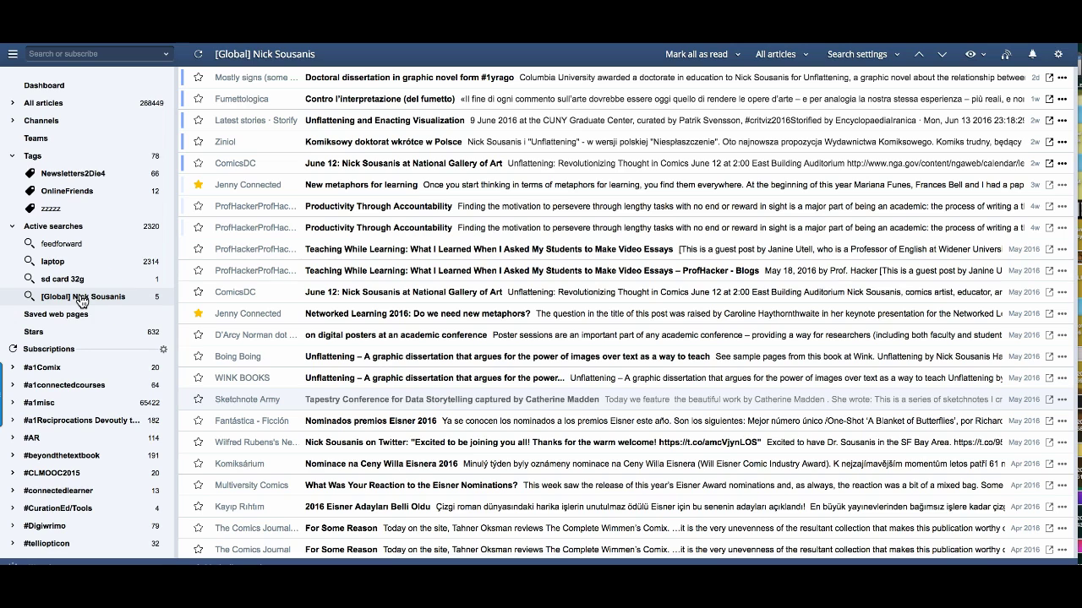
click(82, 300)
click(373, 186)
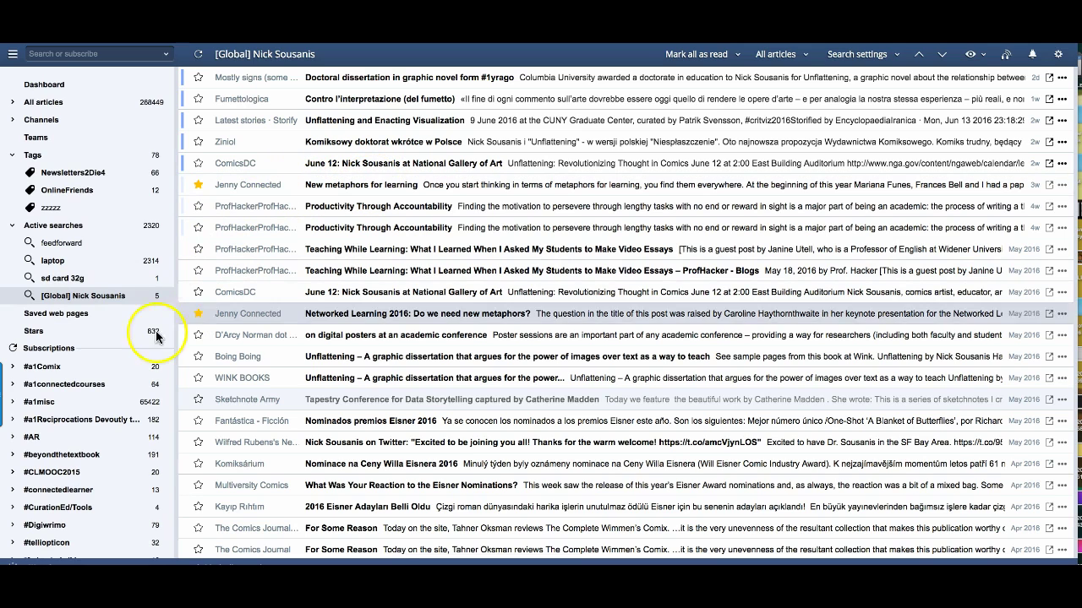
scroll(76, 292, down, 3)
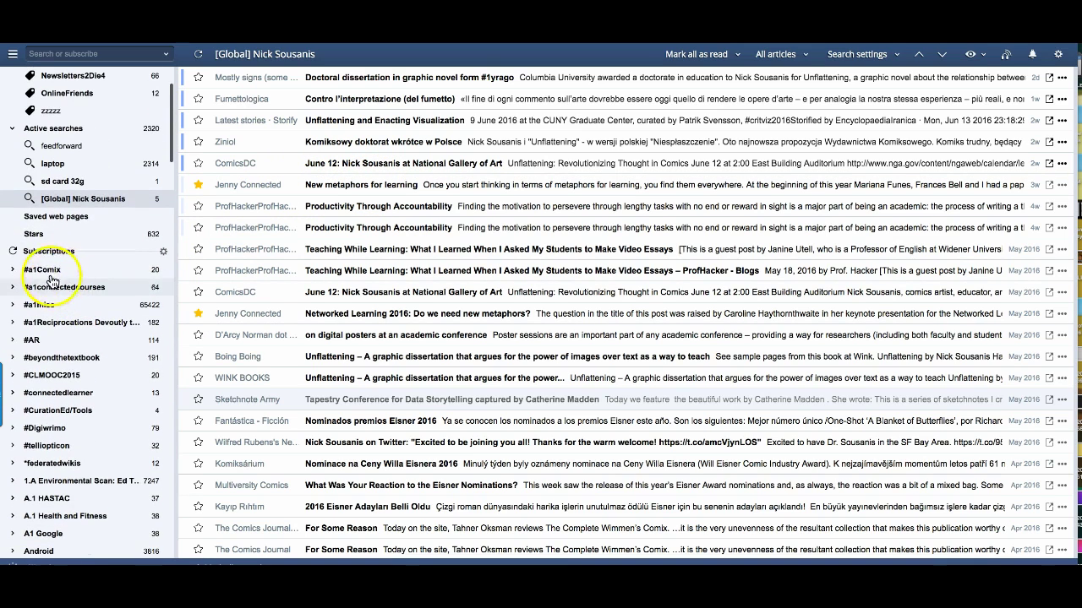
Open the #a1Comix folder and switch it to Expanded view.
click(42, 270)
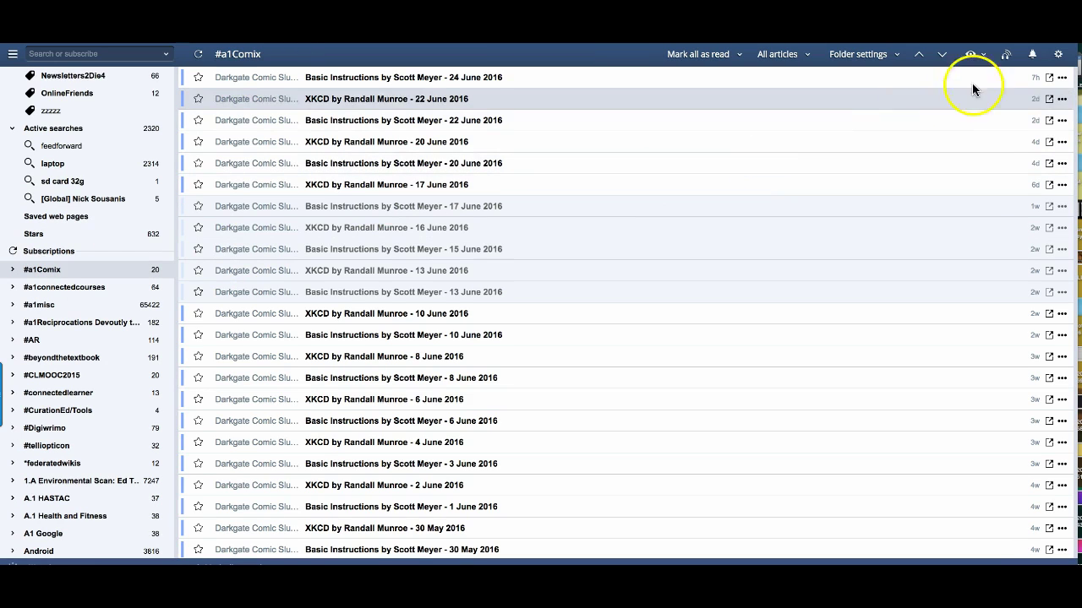
click(972, 54)
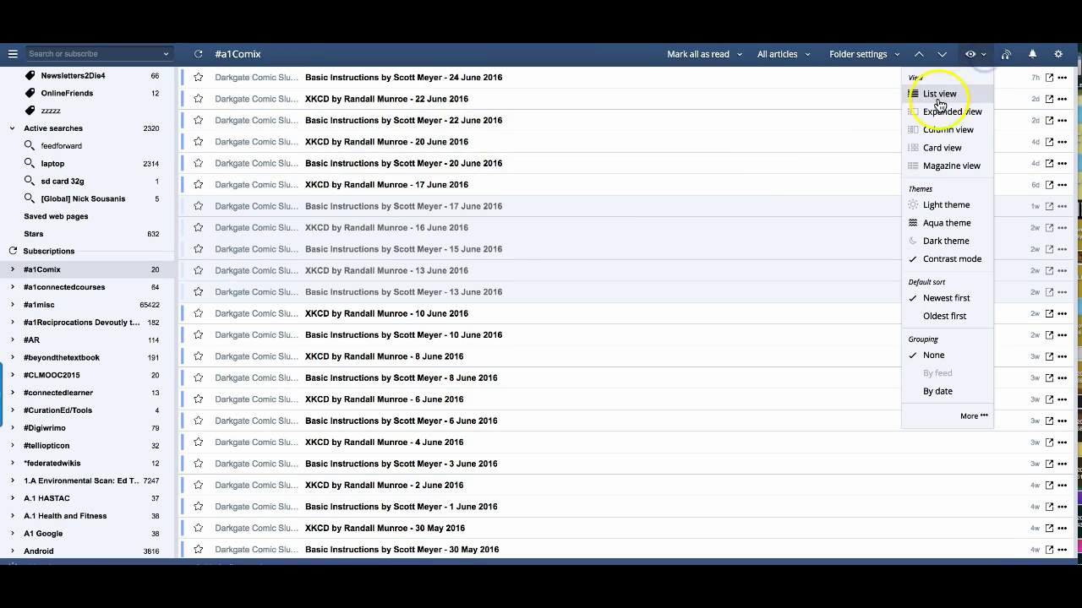
click(941, 112)
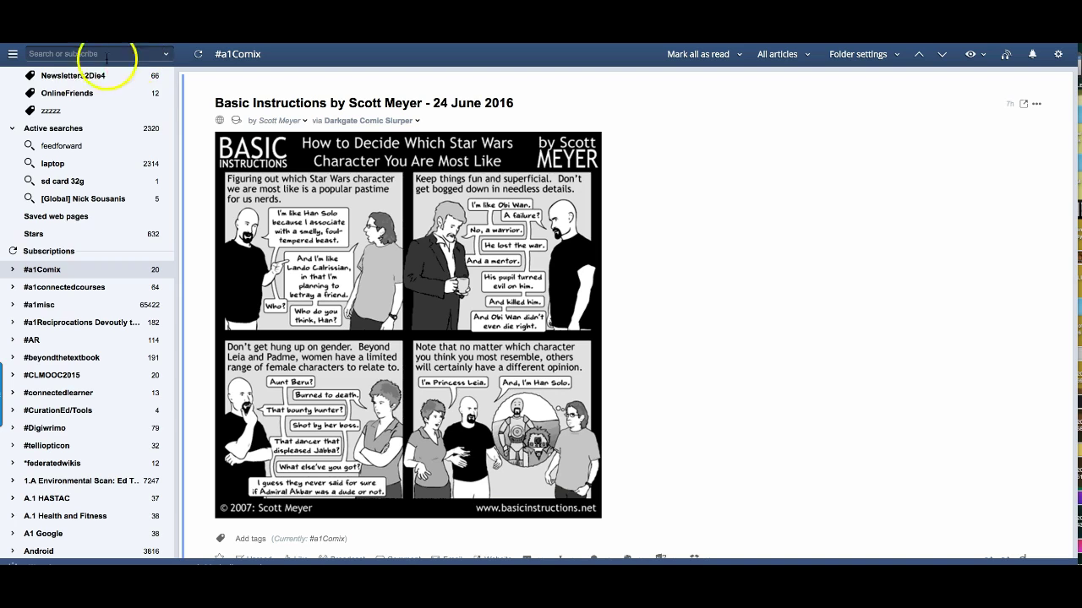
scroll(76, 144, up, 2)
scroll(79, 143, up, 1)
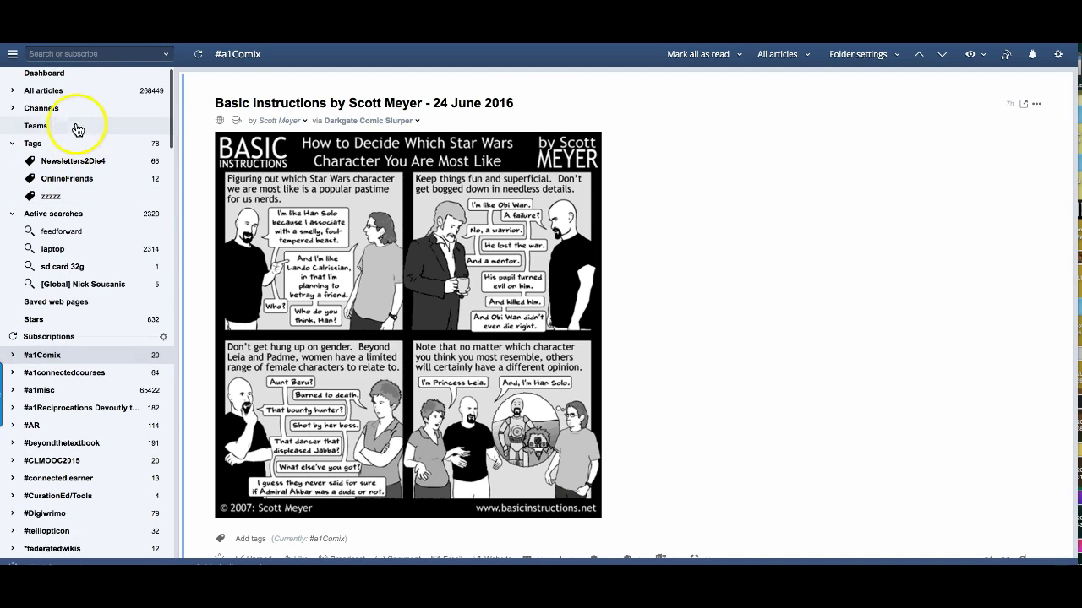
Go back to the All articles stream from the top of the sidebar.
click(42, 93)
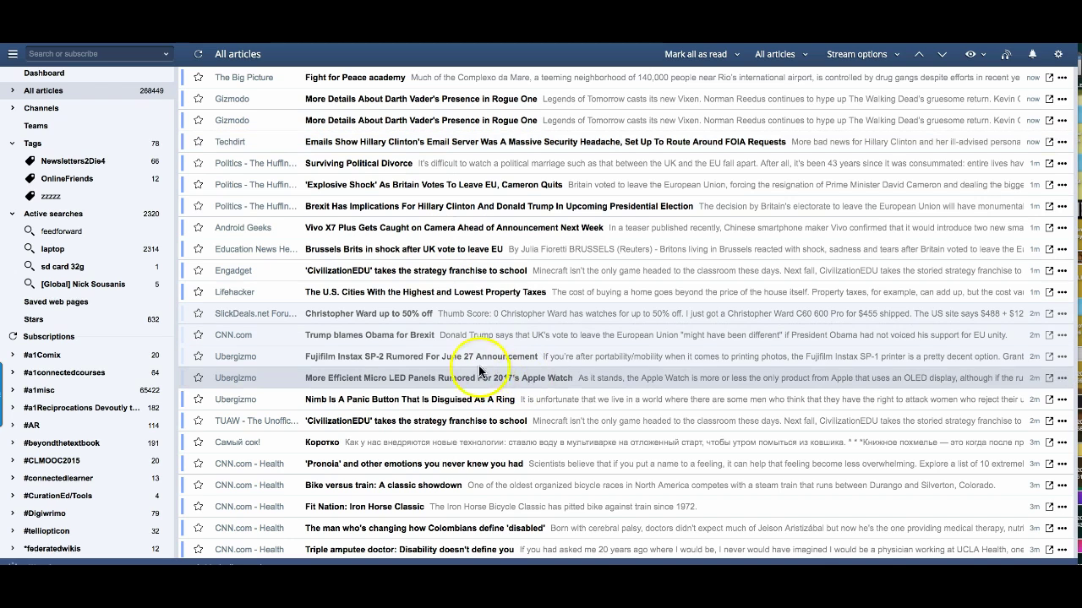
scroll(485, 358, down, 1)
scroll(485, 358, down, 4)
scroll(486, 359, down, 1)
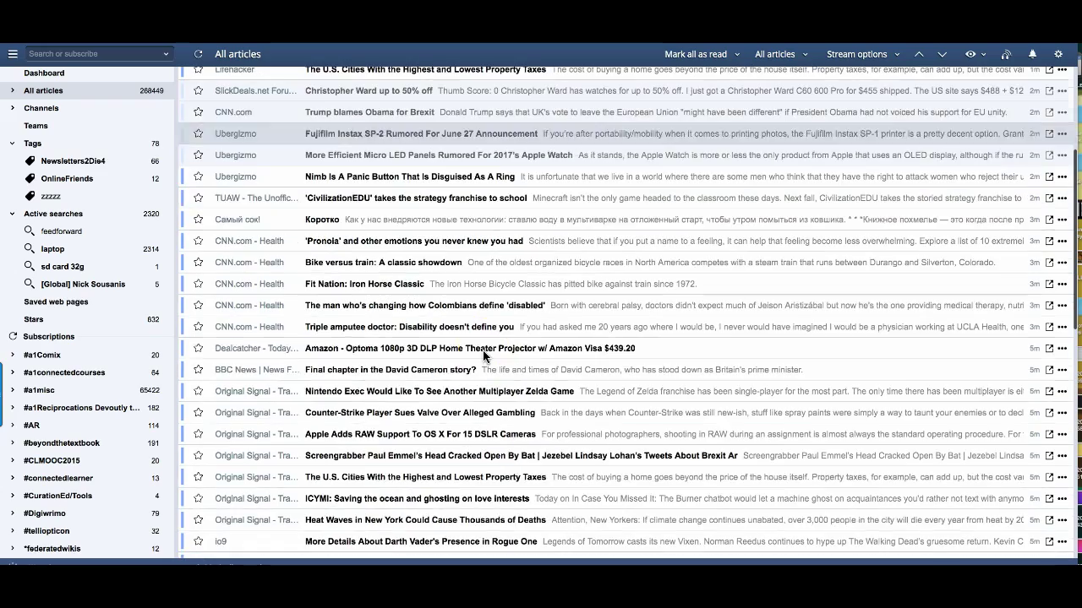
scroll(485, 357, down, 2)
scroll(485, 358, down, 1)
scroll(485, 358, down, 3)
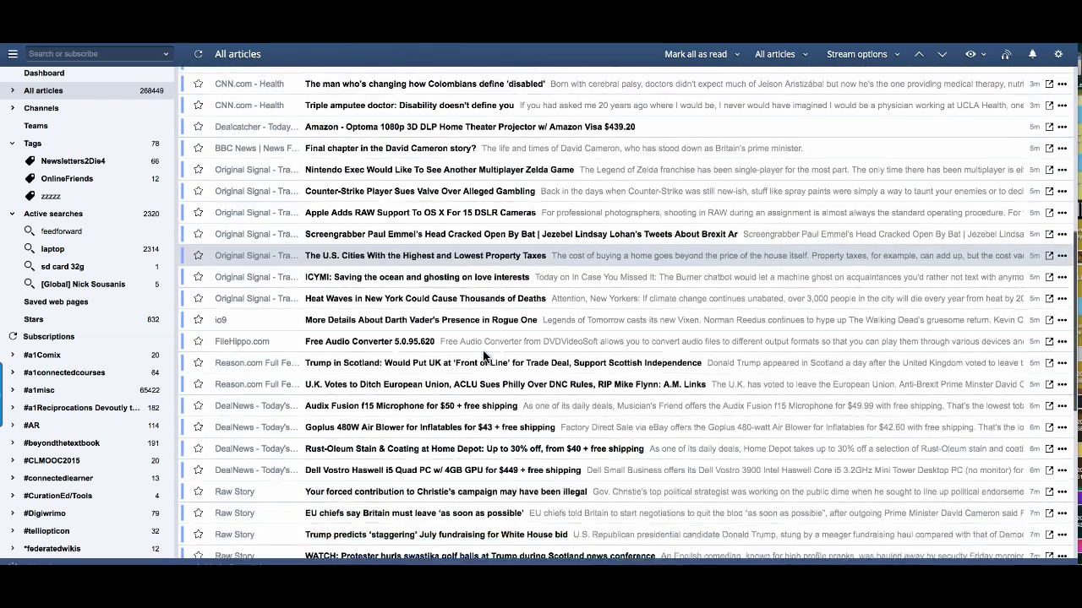
scroll(485, 358, down, 1)
scroll(485, 355, down, 6)
scroll(483, 355, down, 2)
scroll(482, 355, down, 1)
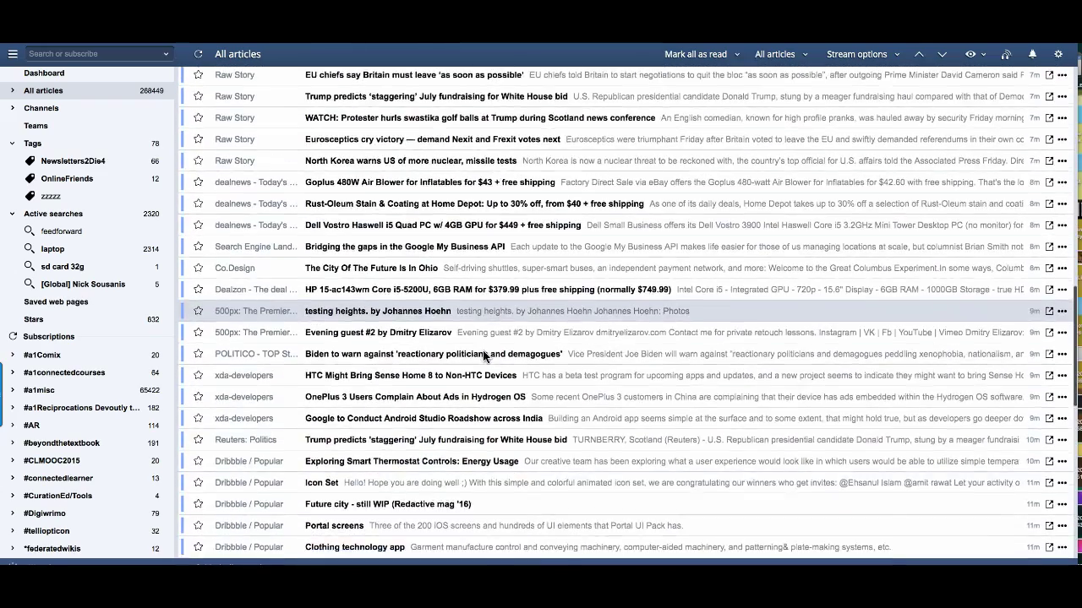
scroll(482, 355, down, 3)
scroll(484, 355, down, 2)
scroll(484, 355, down, 2)
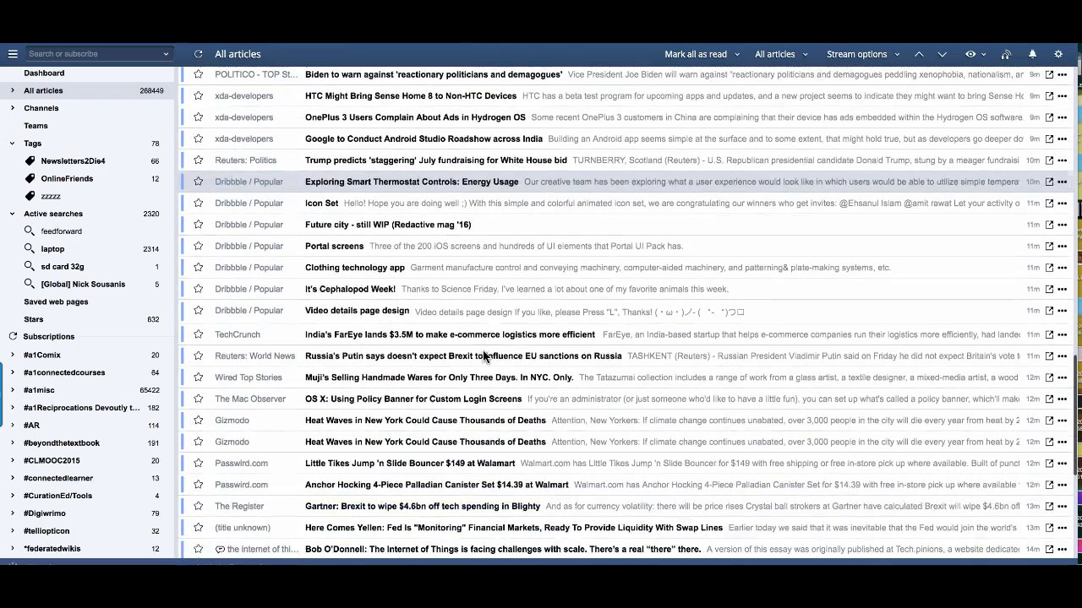
scroll(484, 355, down, 2)
scroll(484, 355, down, 1)
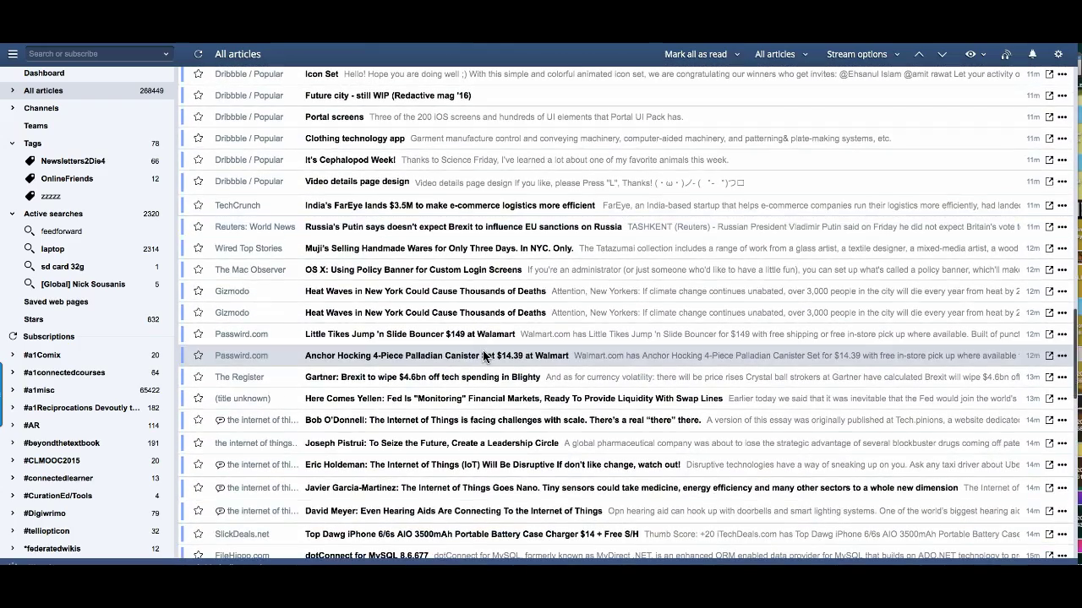
scroll(484, 356, down, 1)
scroll(484, 355, down, 4)
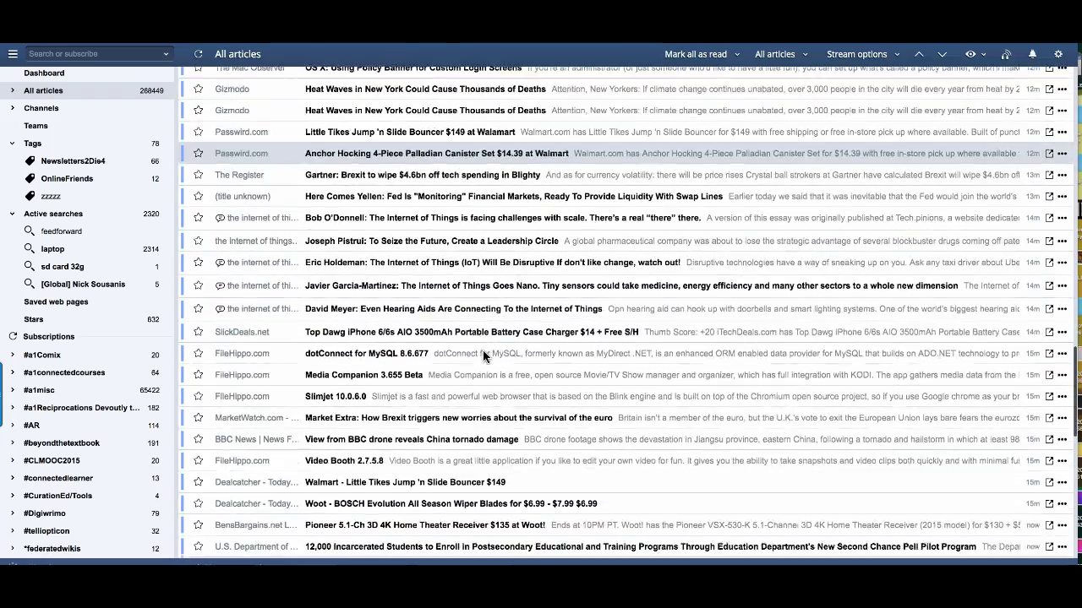
scroll(485, 356, up, 1)
scroll(484, 355, up, 3)
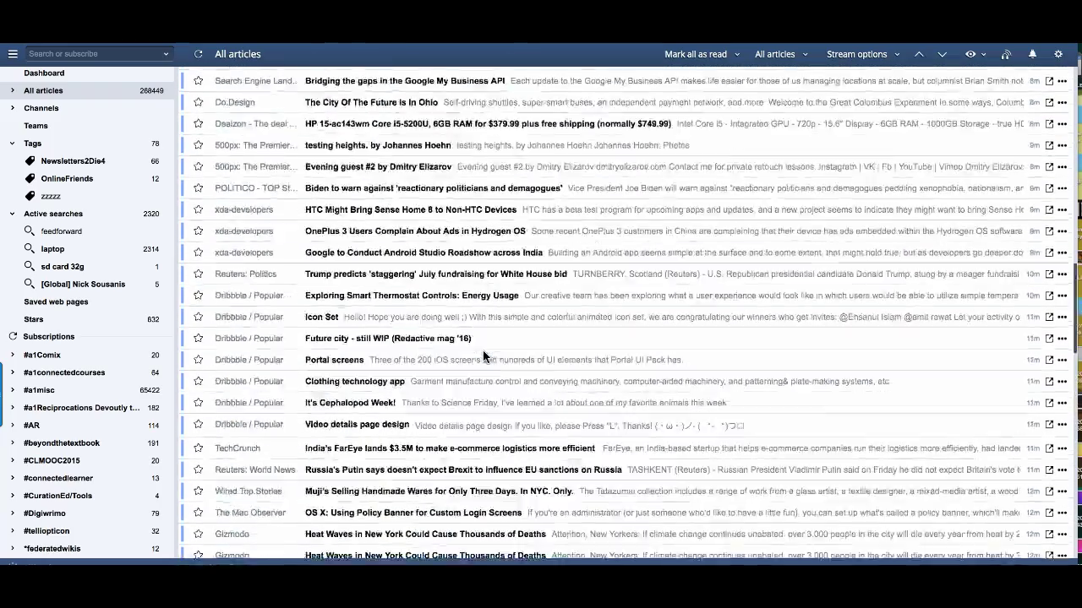
scroll(484, 355, up, 3)
scroll(484, 356, up, 2)
scroll(484, 356, up, 4)
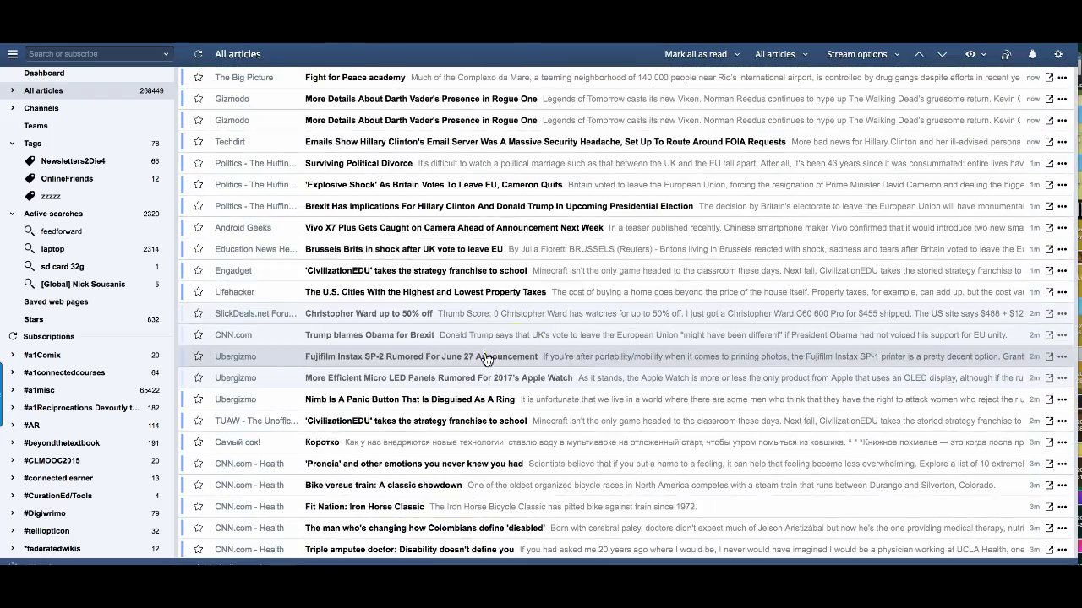